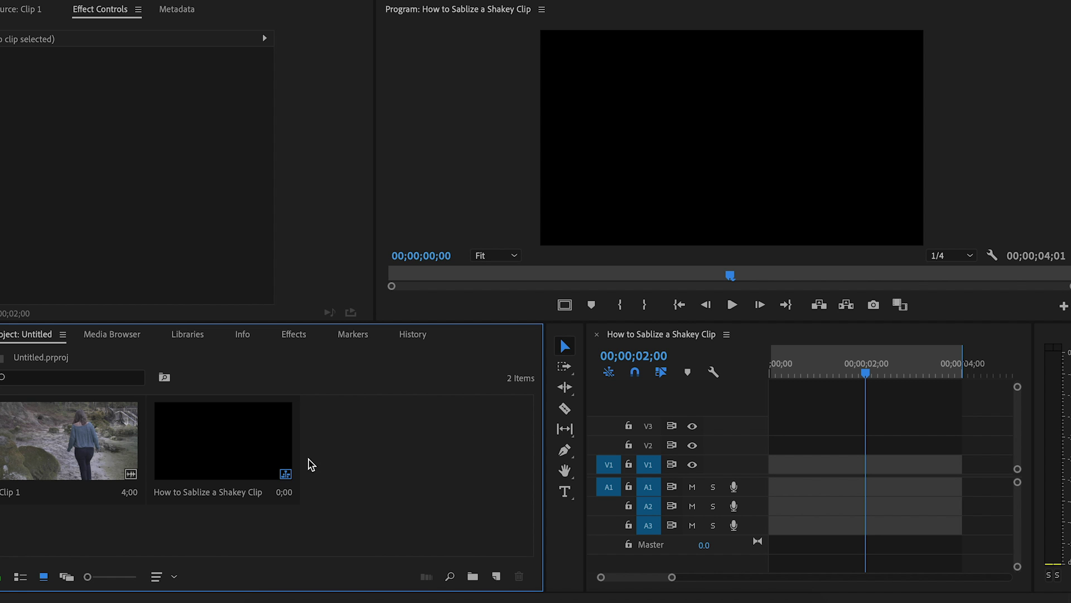
# - Preview Clip 1 in the Source monitor, place it on V1, and play from 0
pyautogui.doubleClick(59, 460)
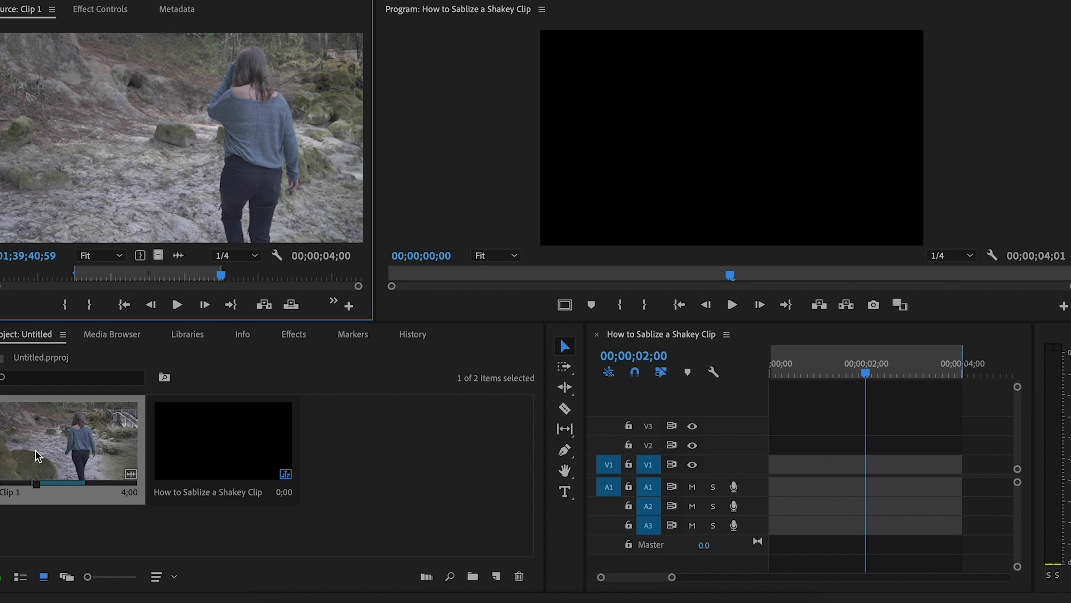
pyautogui.moveTo(80, 276); pyautogui.dragTo(218, 283)
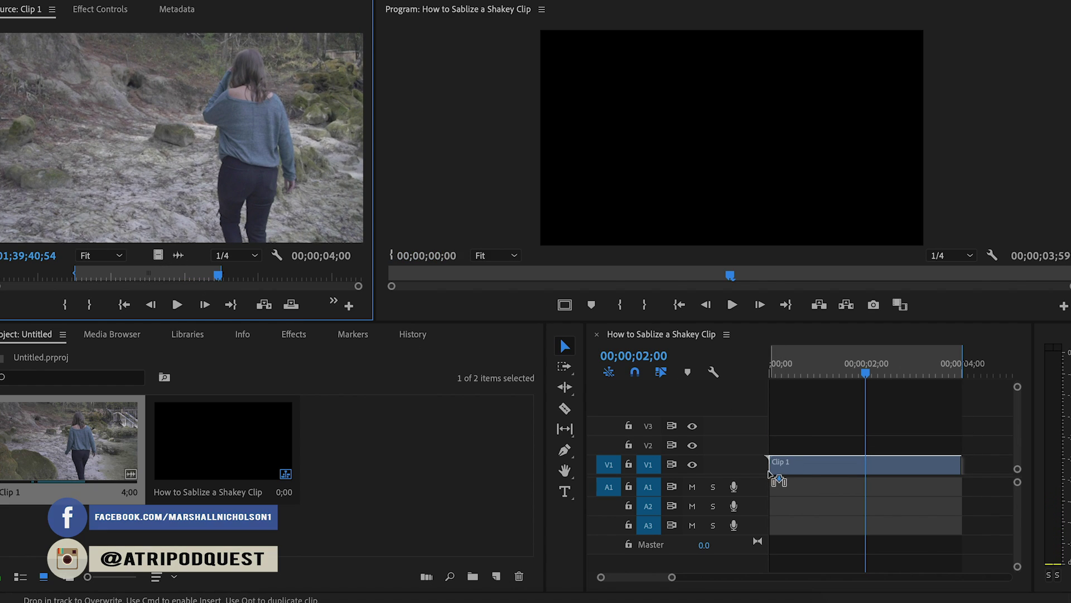
pyautogui.moveTo(190, 209); pyautogui.dragTo(768, 472)
pyautogui.click(768, 366)
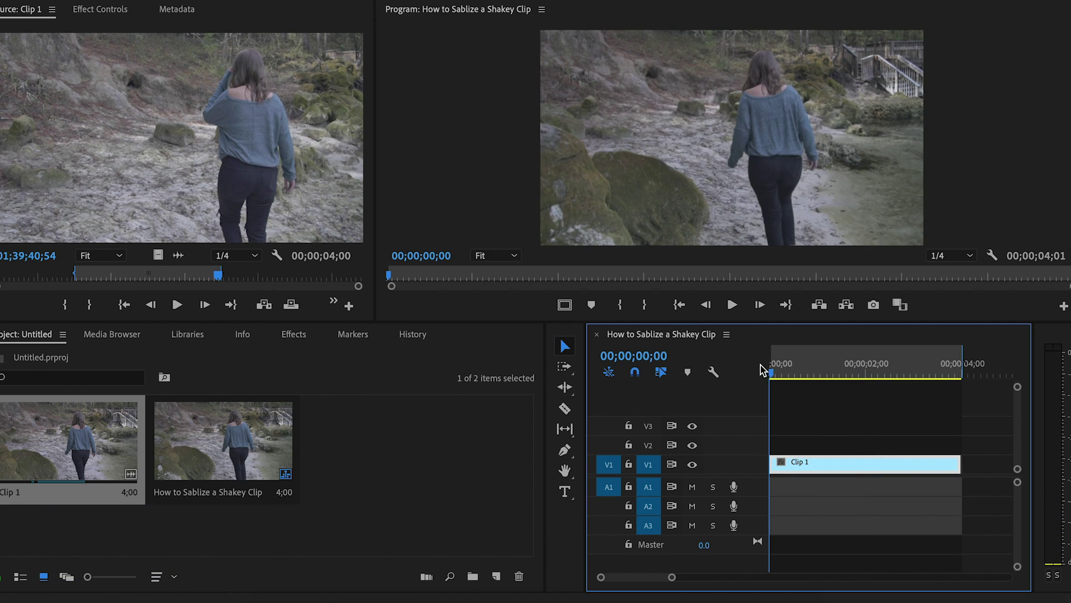
pyautogui.press('space')
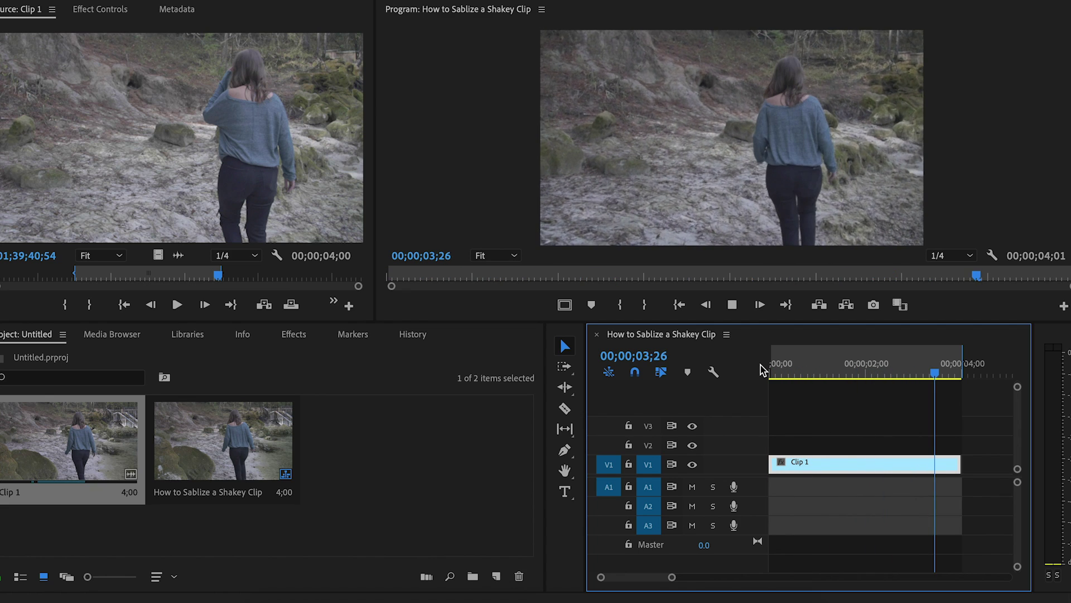
# - Apply Distort > Warp Stabilizer to Clip 1 and scrub to about one second in
pyautogui.click(302, 336)
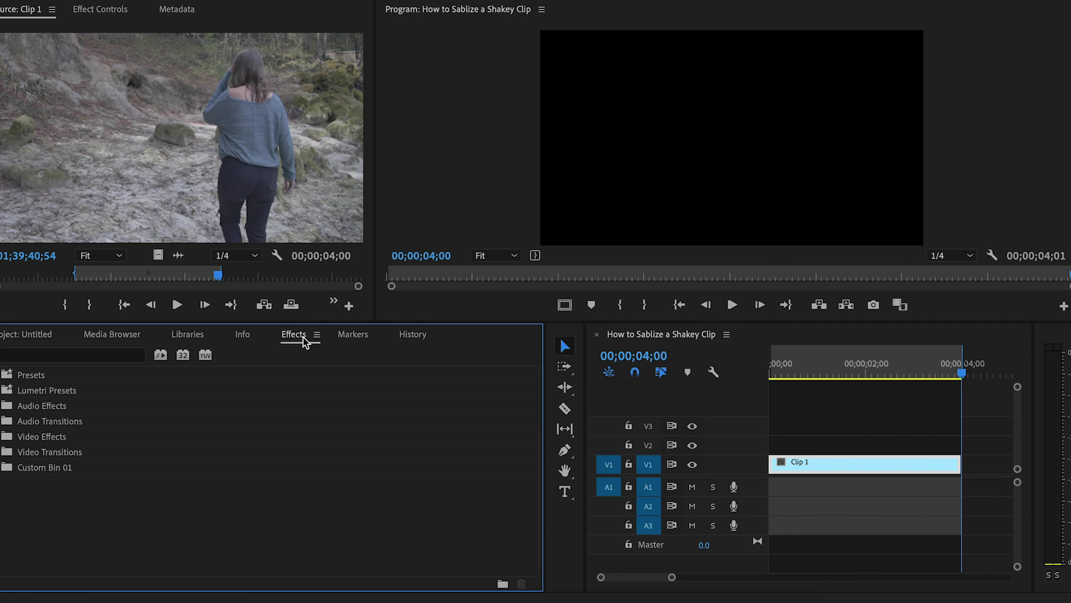
pyautogui.click(23, 357)
pyautogui.write('wa')
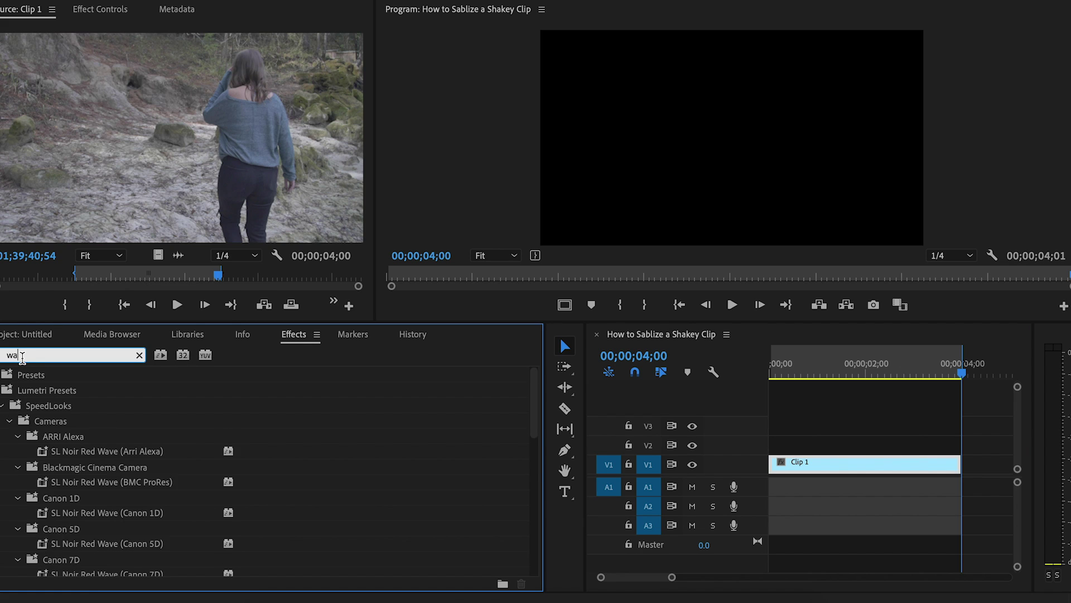
pyautogui.write('rp')
pyautogui.click(27, 473)
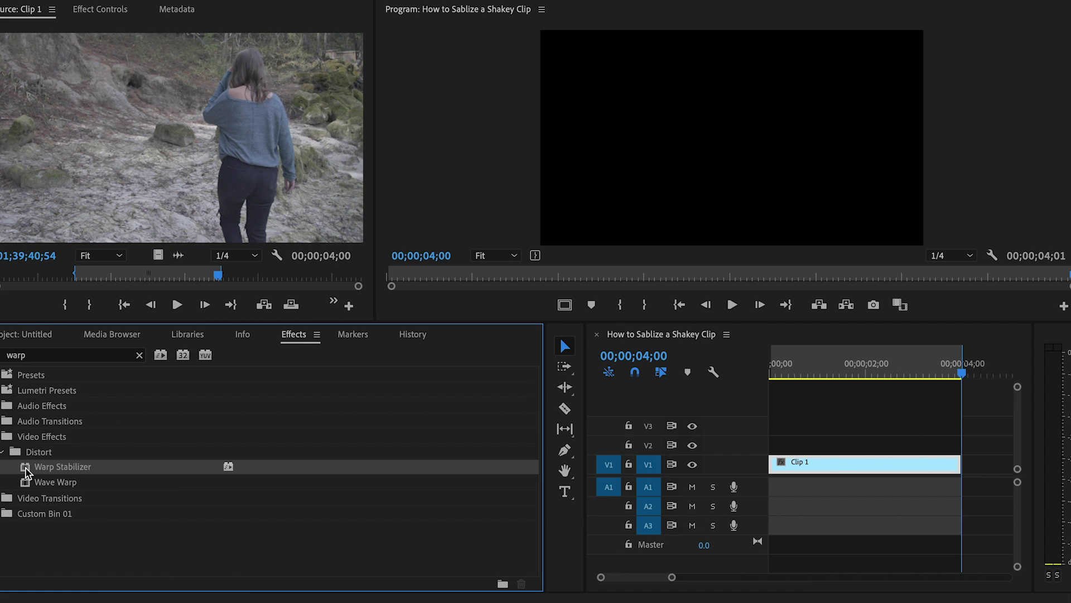
pyautogui.doubleClick(26, 473)
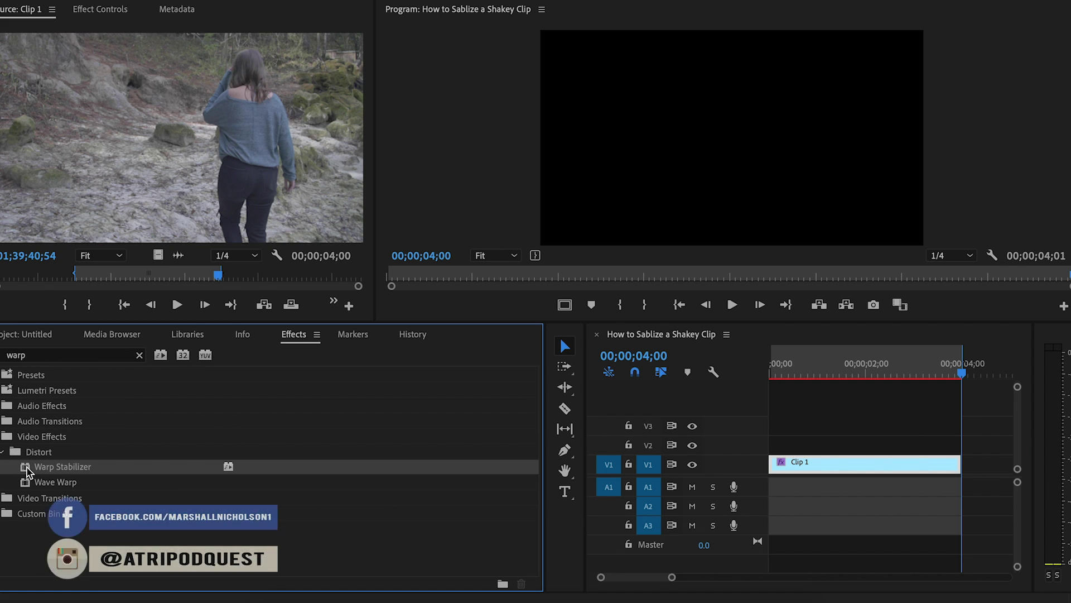
pyautogui.moveTo(778, 373); pyautogui.dragTo(783, 375)
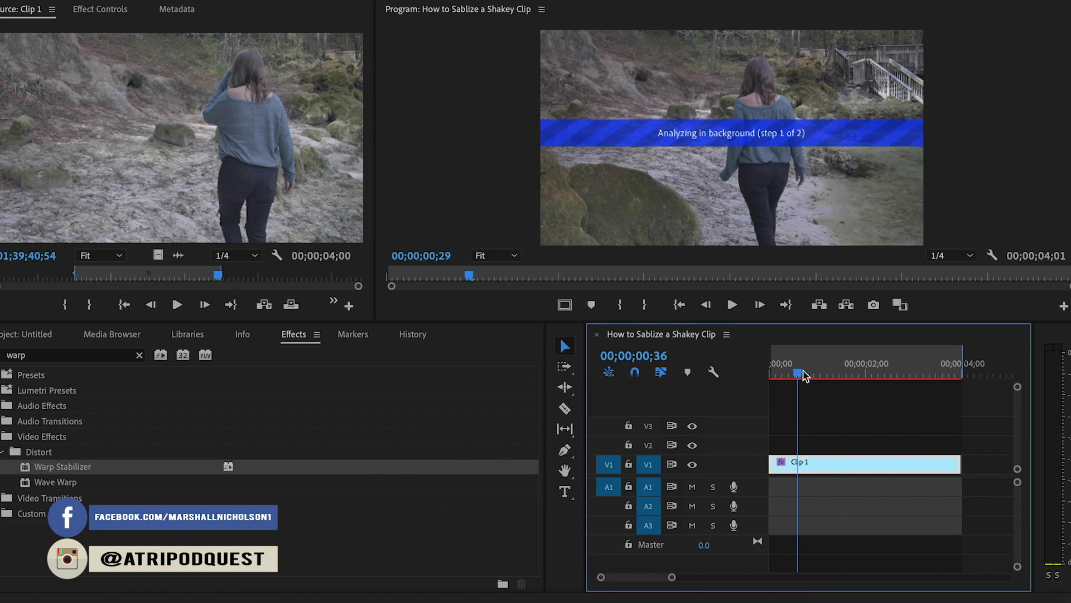
pyautogui.moveTo(783, 375); pyautogui.dragTo(826, 373)
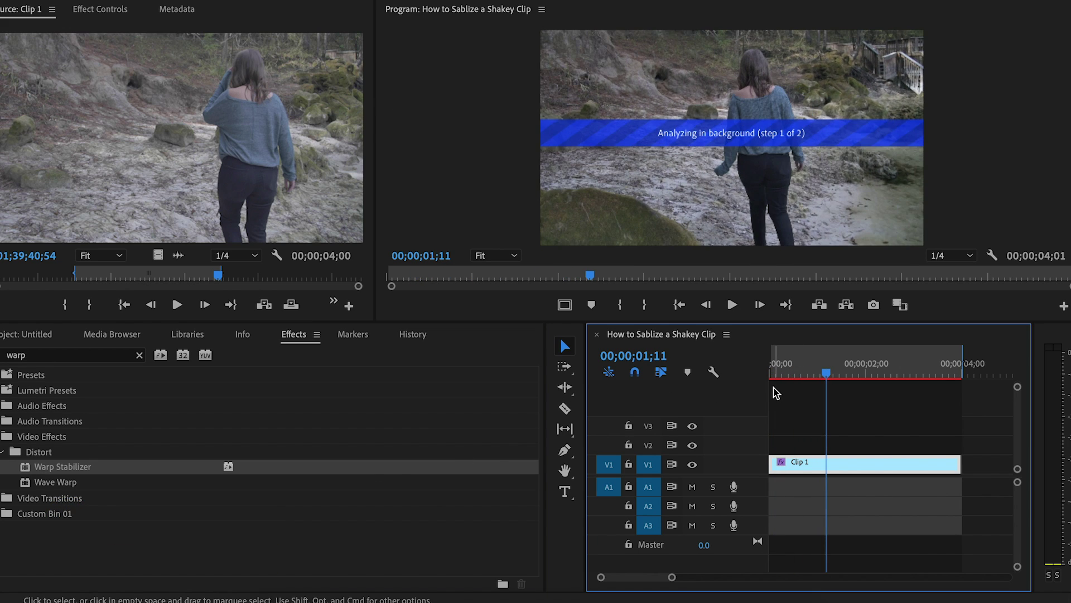
# - Show Effect Controls while Warp Stabilizer finishes analyzing Clip 1, auto-scaling it to 105.1%
pyautogui.click(111, 10)
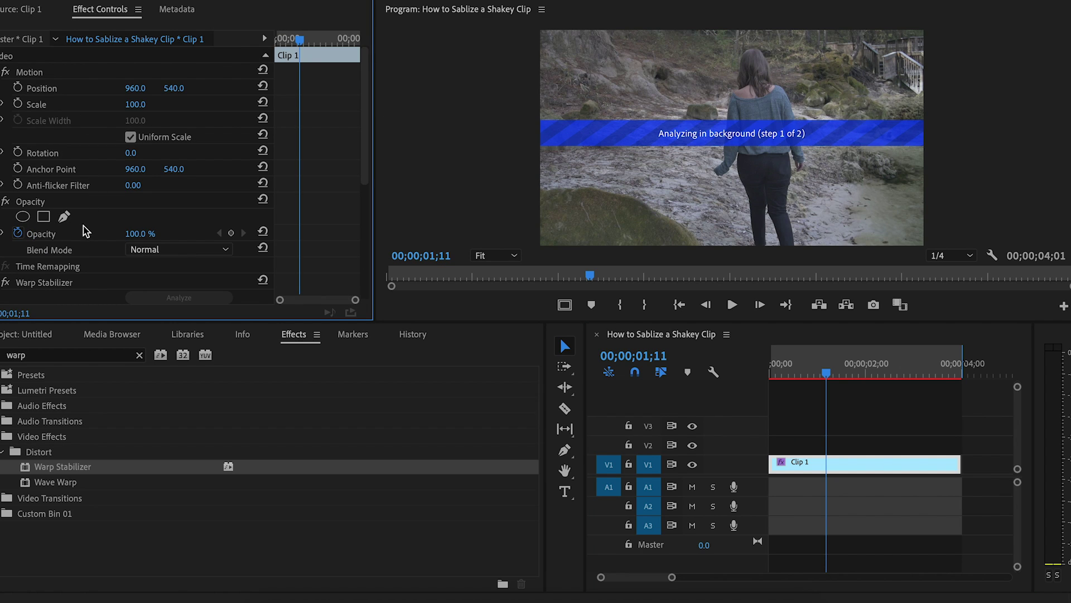
pyautogui.scroll(-1, 71, 224)
pyautogui.scroll(-2, 72, 226)
pyautogui.scroll(-2, 71, 233)
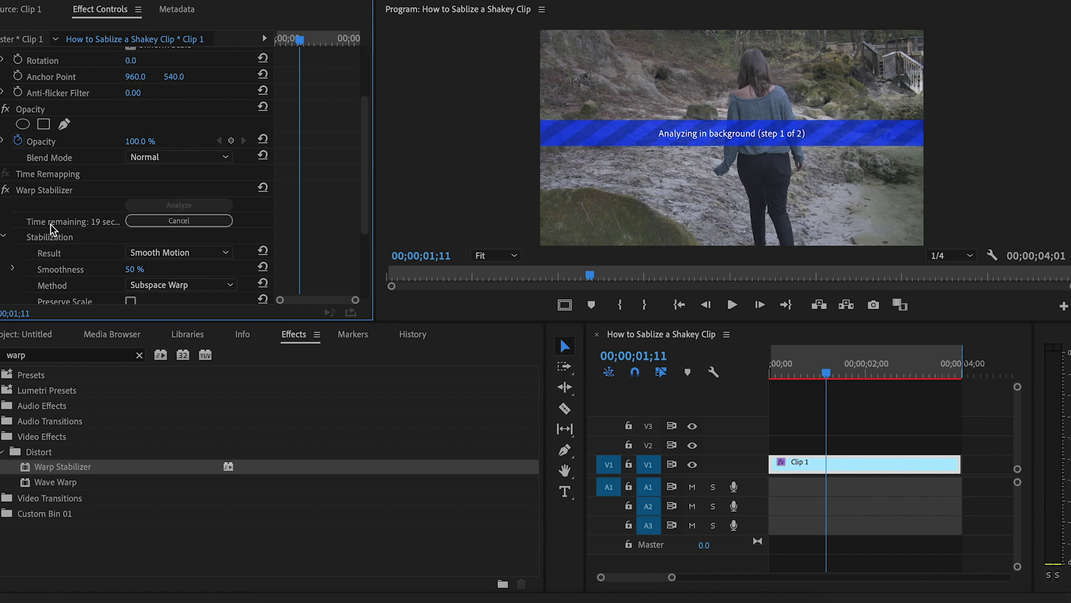
pyautogui.scroll(-1, 50, 228)
pyautogui.scroll(-1, 50, 227)
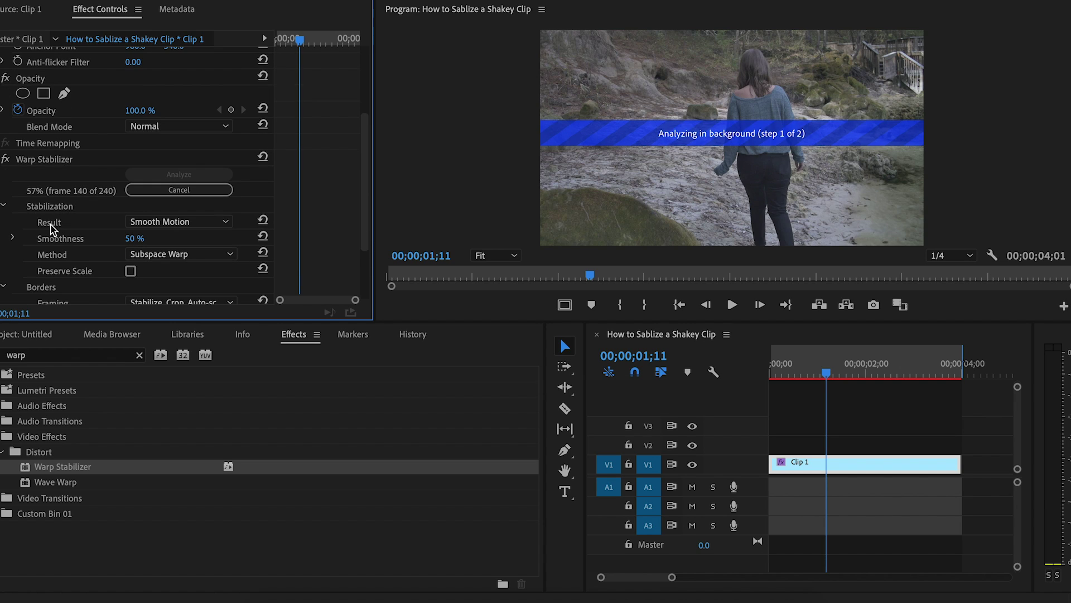
pyautogui.scroll(-1, 50, 228)
pyautogui.scroll(-1, 51, 228)
pyautogui.scroll(-1, 51, 228)
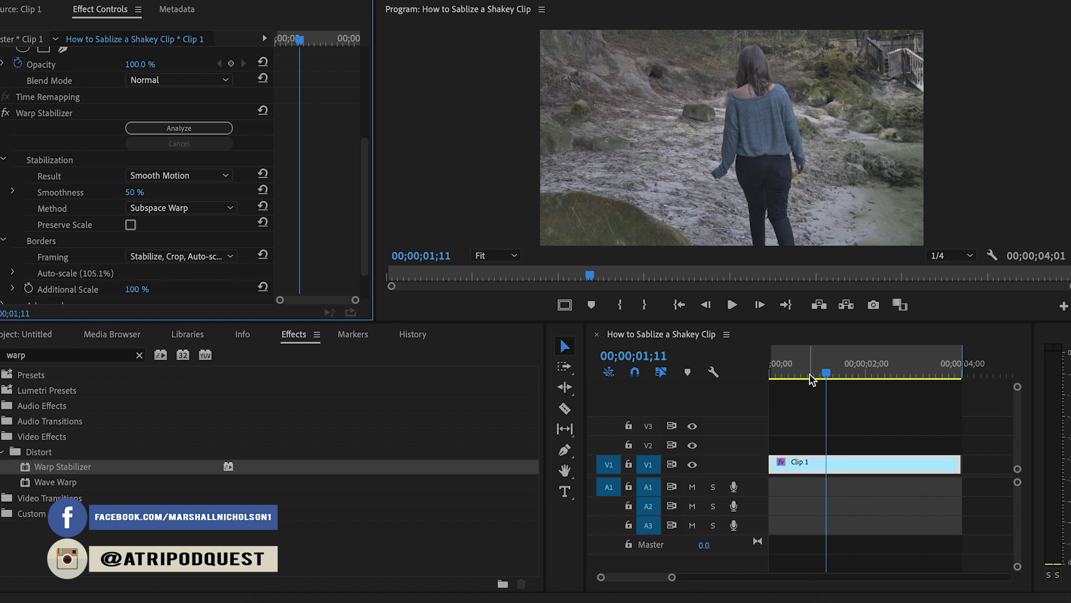
# - Return the playhead to 00;00;00;00 and play back the stabilized Clip 1
pyautogui.moveTo(827, 368); pyautogui.dragTo(737, 383)
pyautogui.press('space')
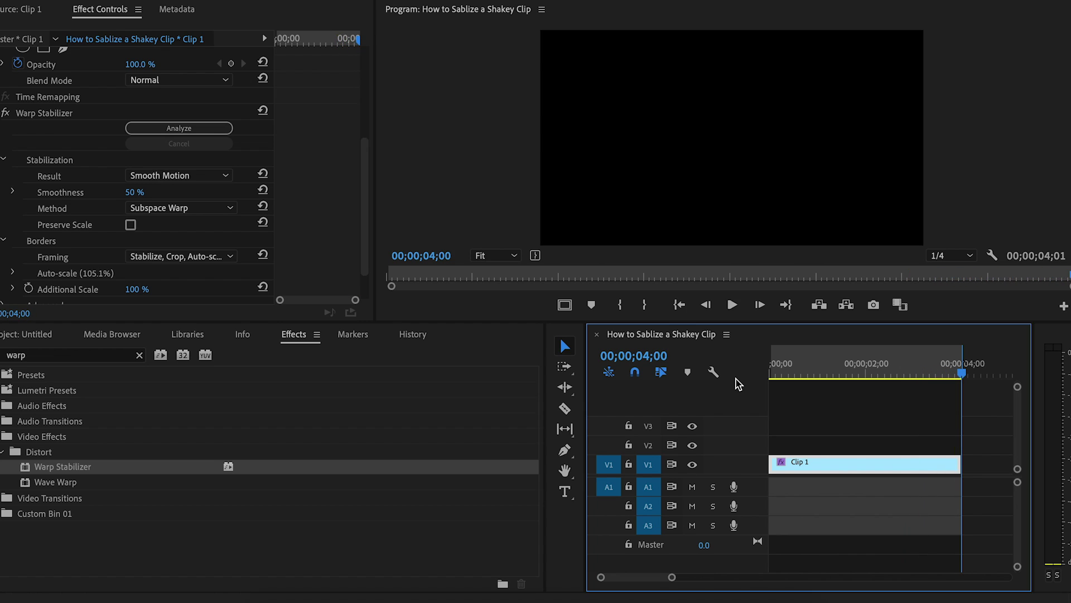
pyautogui.press('space')
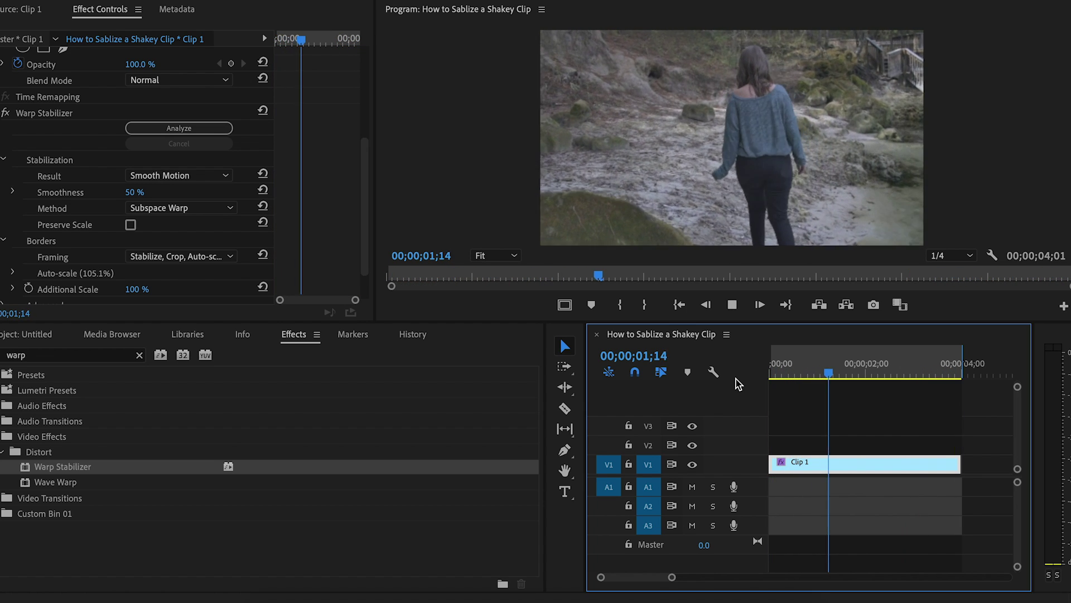